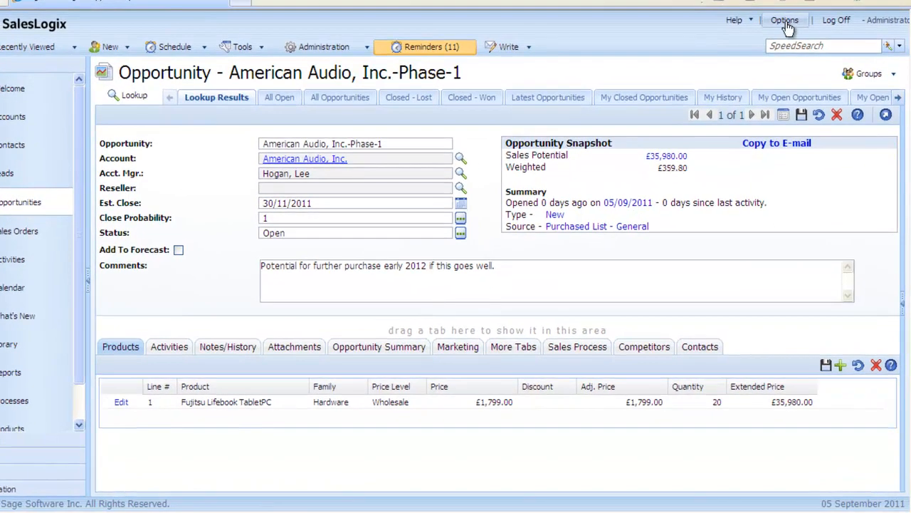
Review the default sales process choices in the opportunity options, leaving the selection at None.
click(785, 21)
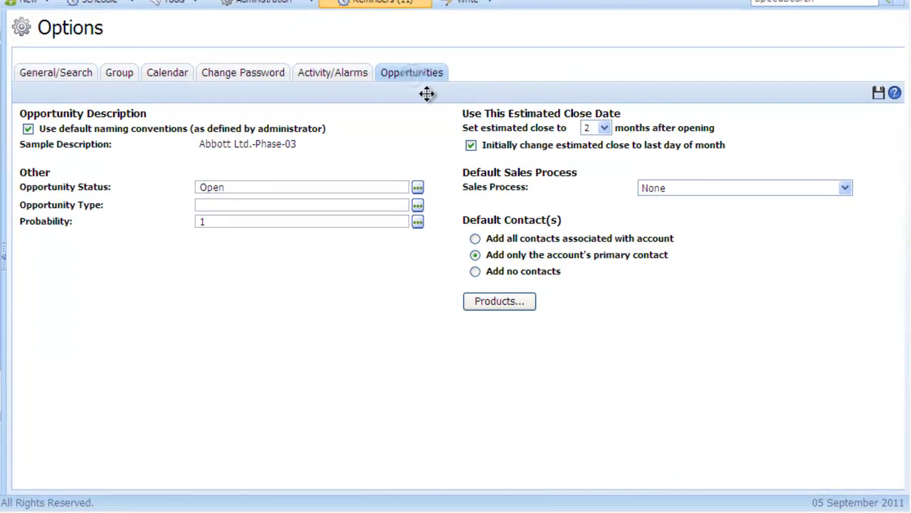
click(844, 188)
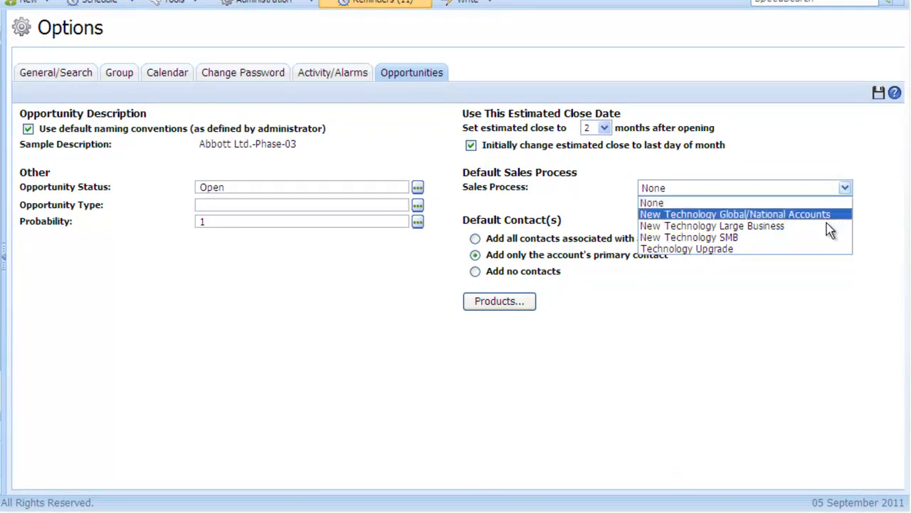
click(812, 202)
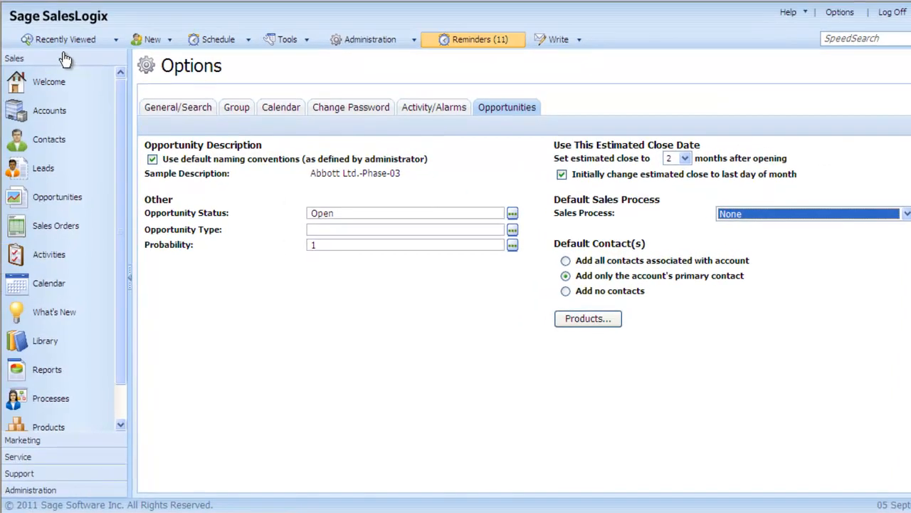
Reopen the American Audio, Inc.-Phase-1 opportunity from the recently viewed records.
click(61, 41)
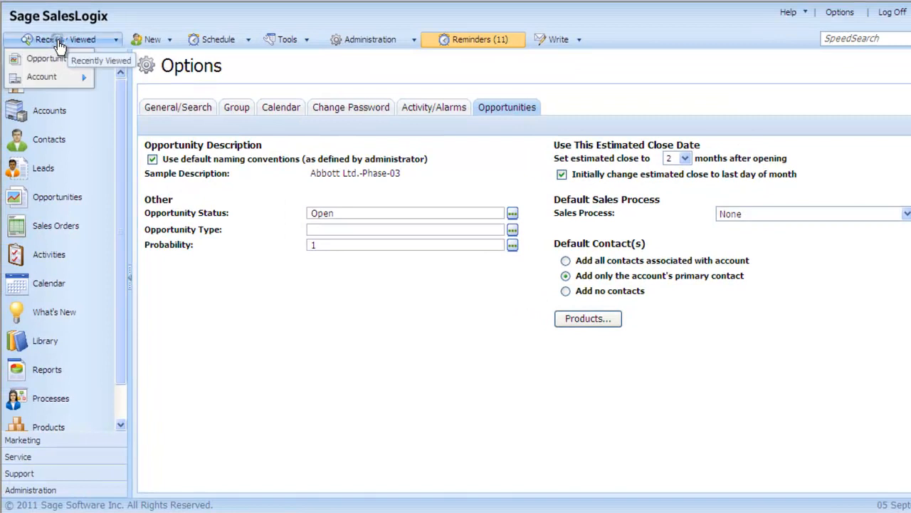
mouse_move(54, 59)
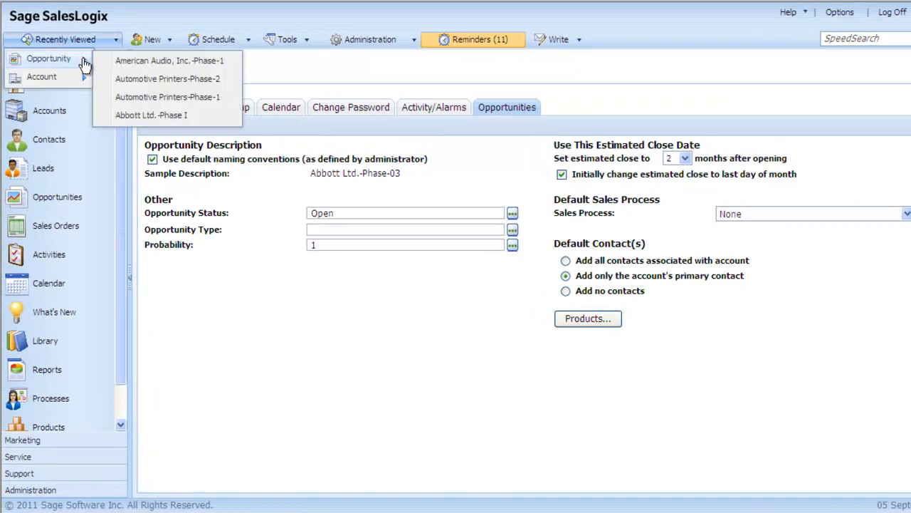
click(138, 62)
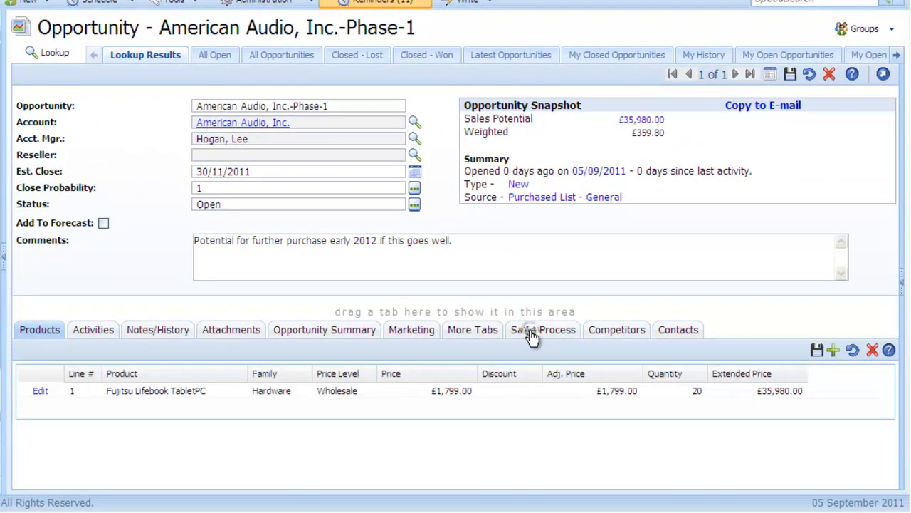
Assign the New Technology Large Business sales process to the American Audio, Inc.-Phase-1 opportunity.
click(532, 334)
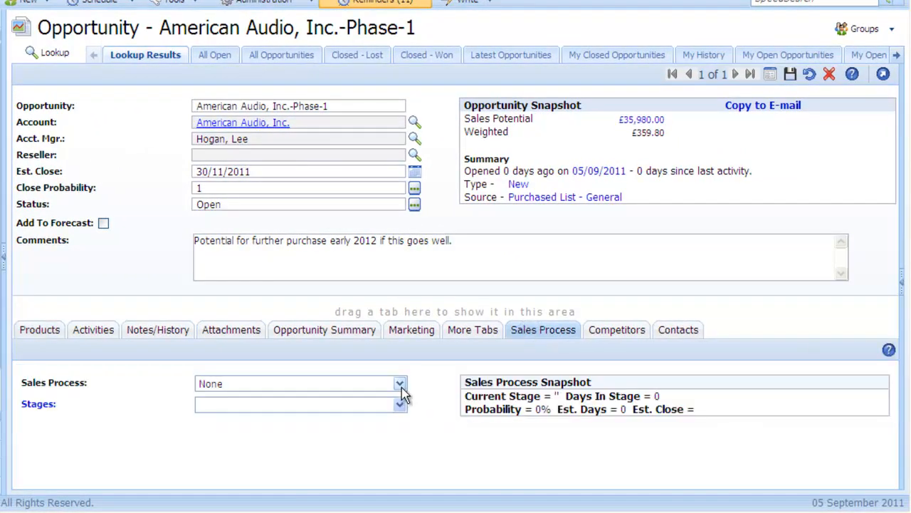
click(400, 385)
click(394, 420)
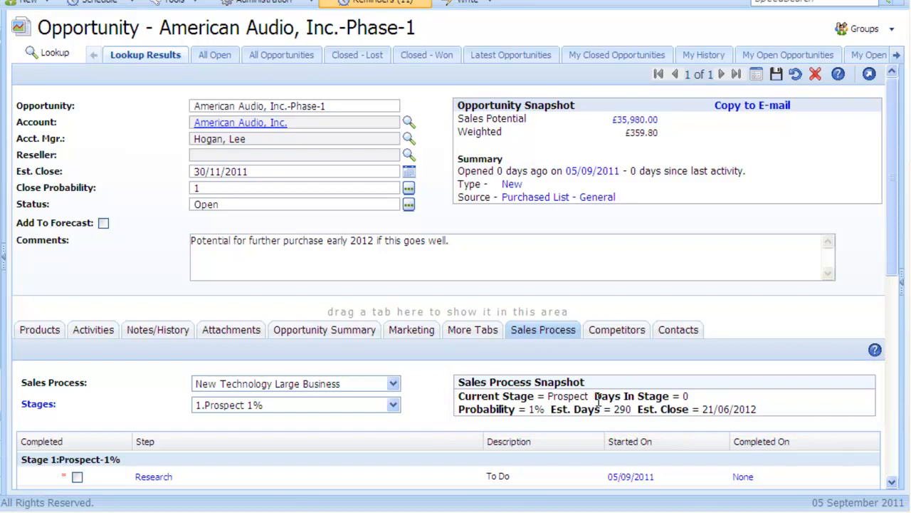
Schedule the to-do for the Stage 1 Research step of the sales process, starting 05/09/2011.
drag(895, 254, 896, 374)
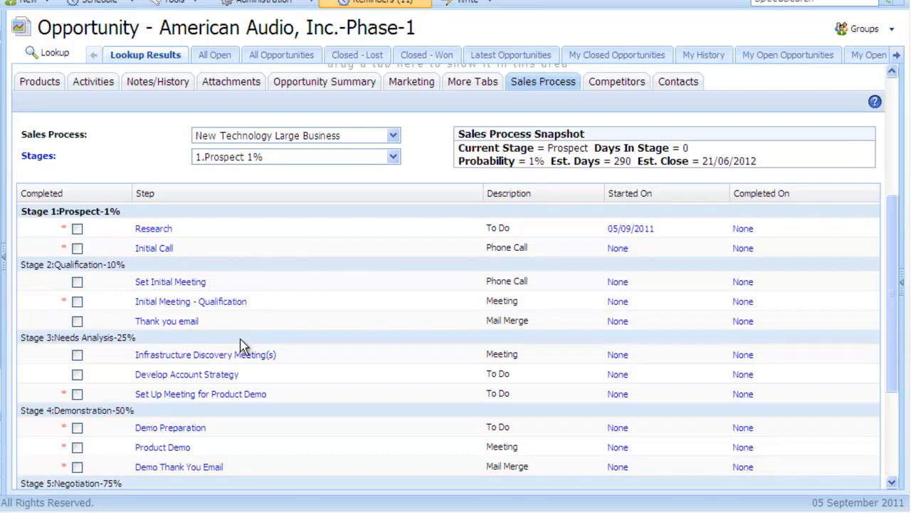
click(153, 229)
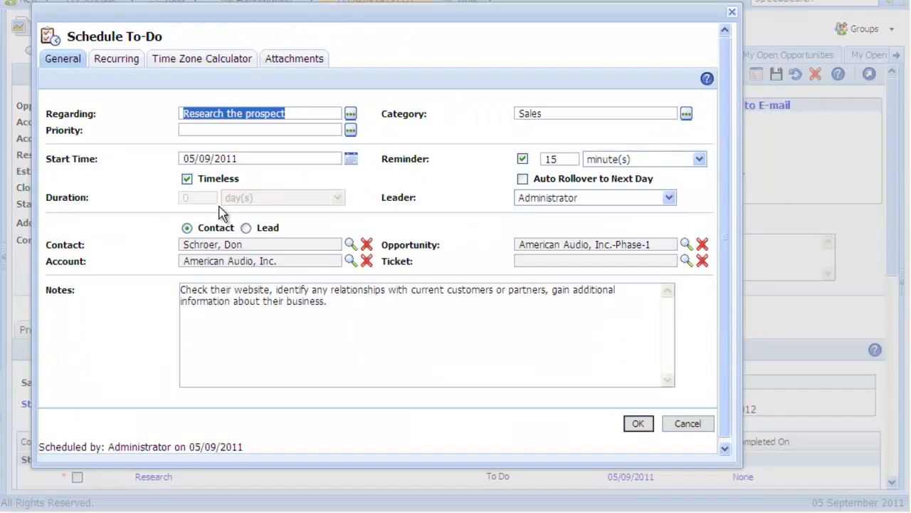
click(277, 160)
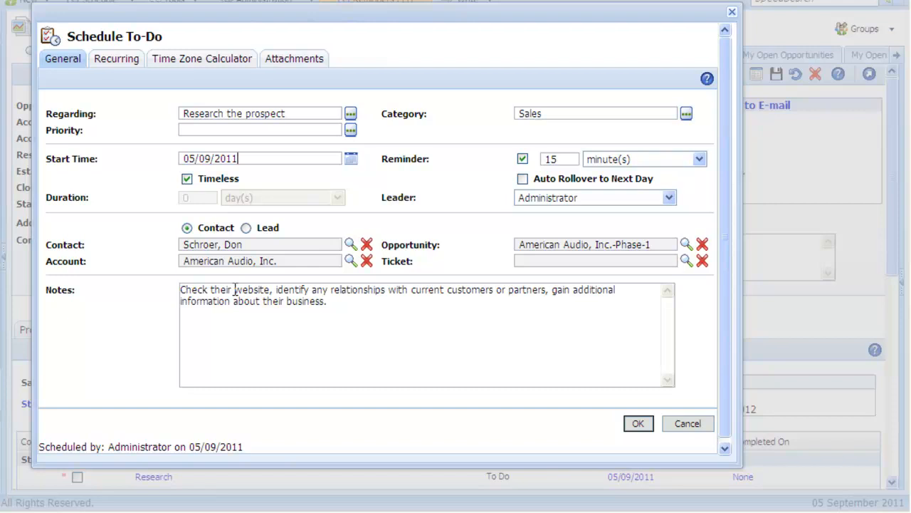
click(638, 423)
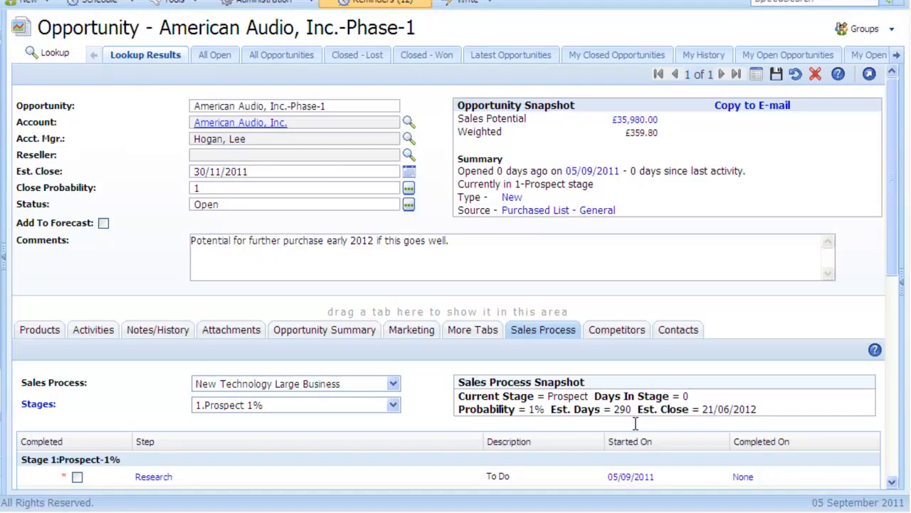
Complete the opportunity's research to-do as of now, adding "All research complete" above the existing notes.
click(102, 332)
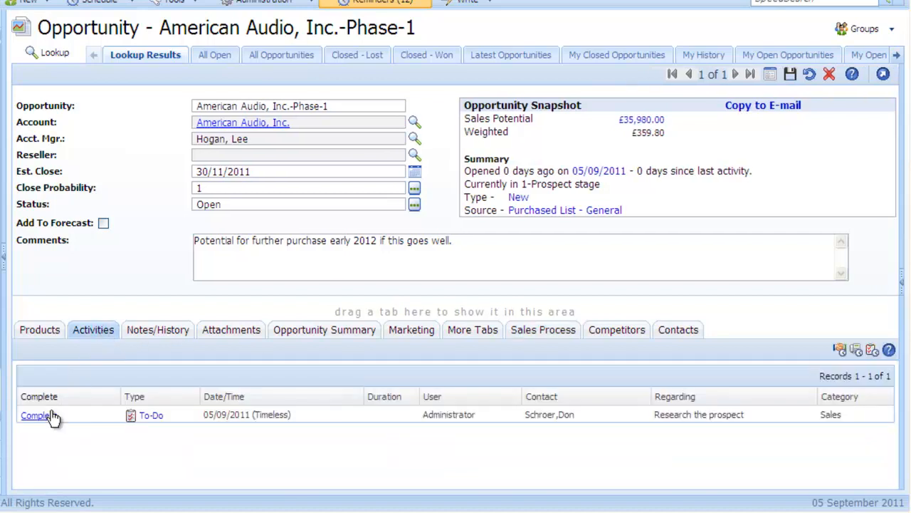
click(42, 417)
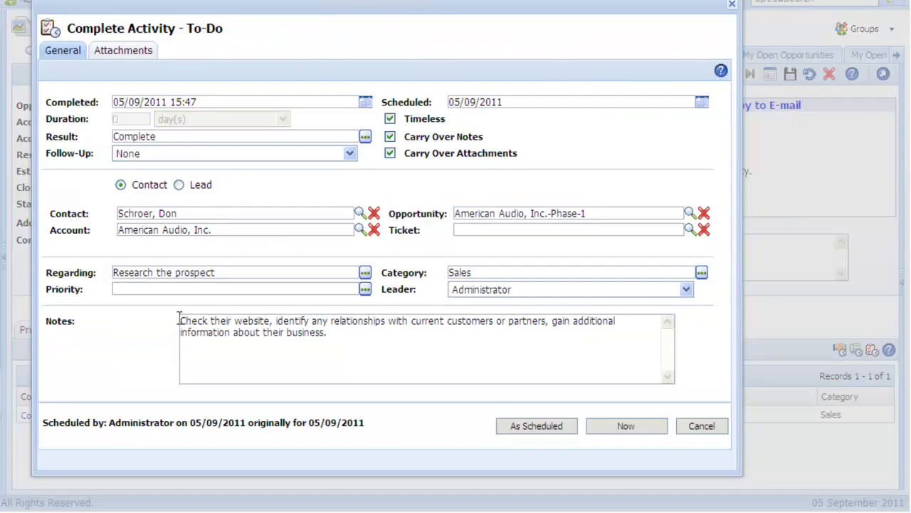
click(180, 320)
key(Return)
key(Return)
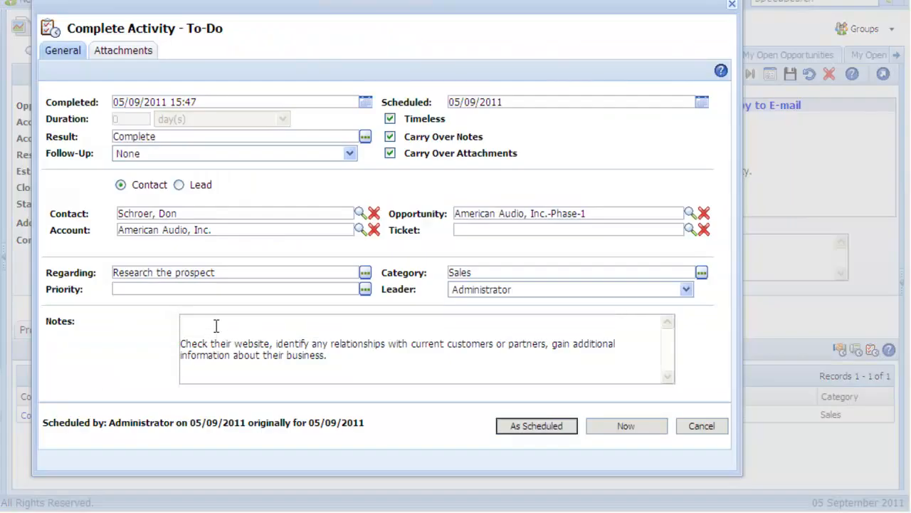
text(All research complete)
click(628, 428)
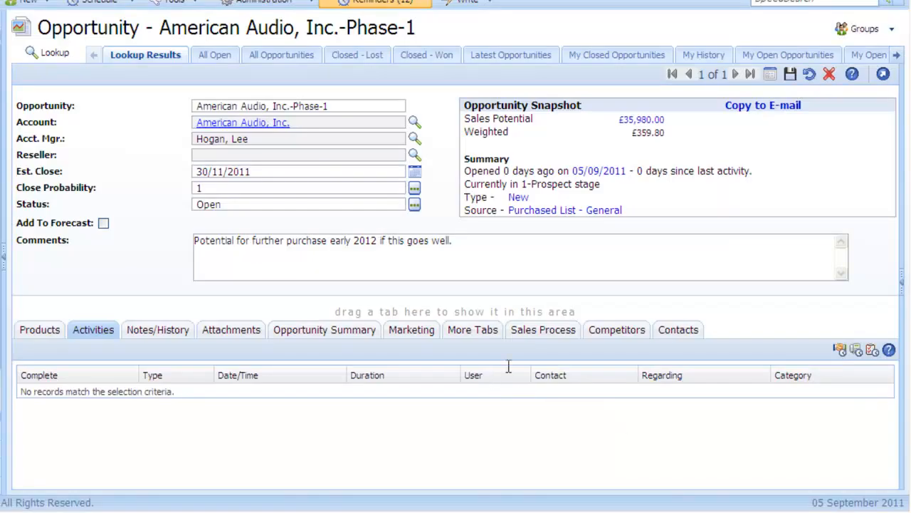
Check the opportunity's notes and history, and mark the Stage 1 Research step of the sales process as completed.
click(167, 333)
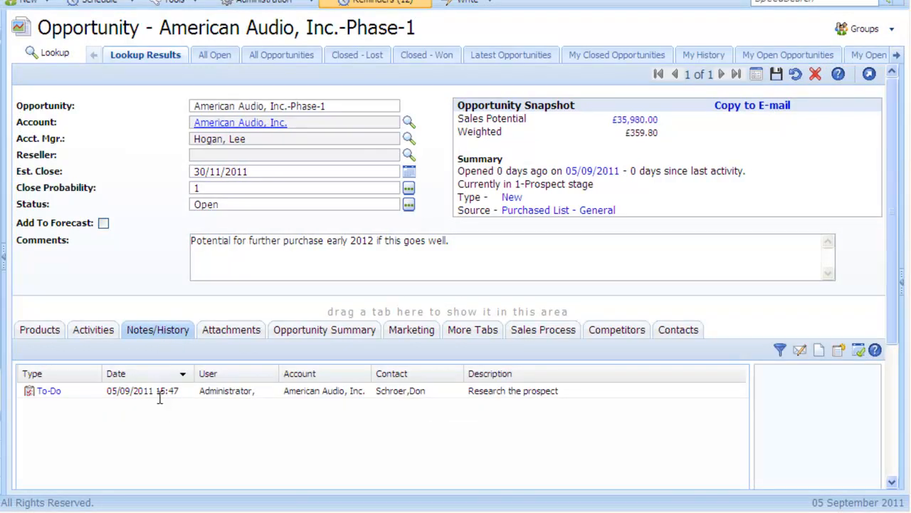
click(539, 334)
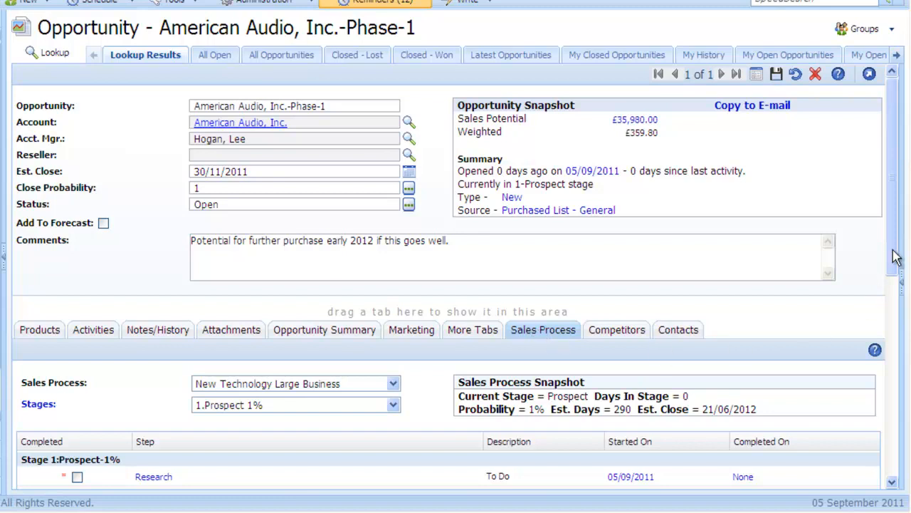
drag(891, 250, 901, 382)
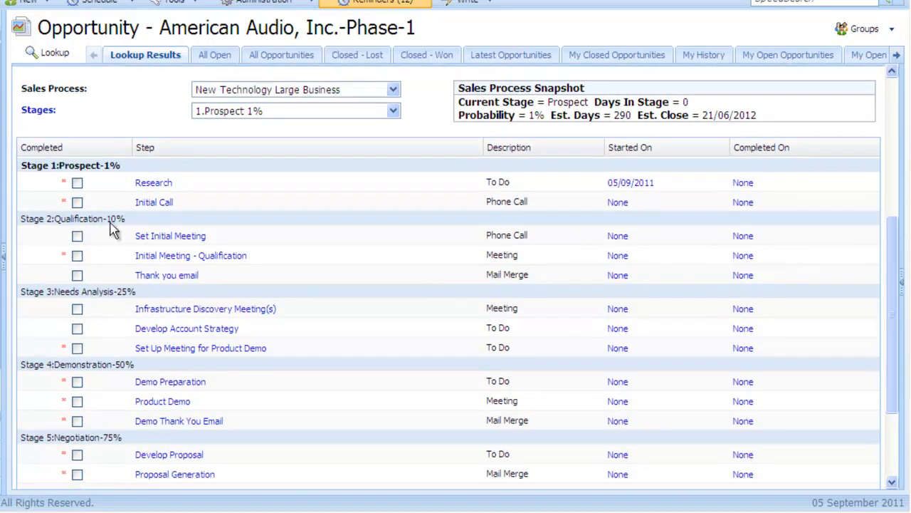
click(77, 184)
Schedule the phone call for the Stage 1 Initial Call step with a start date of 06/09/2011.
click(151, 204)
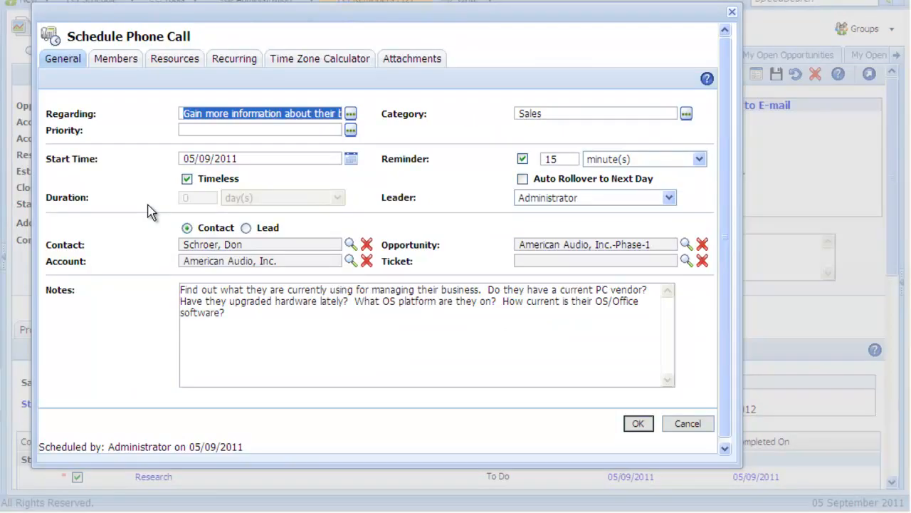
click(353, 160)
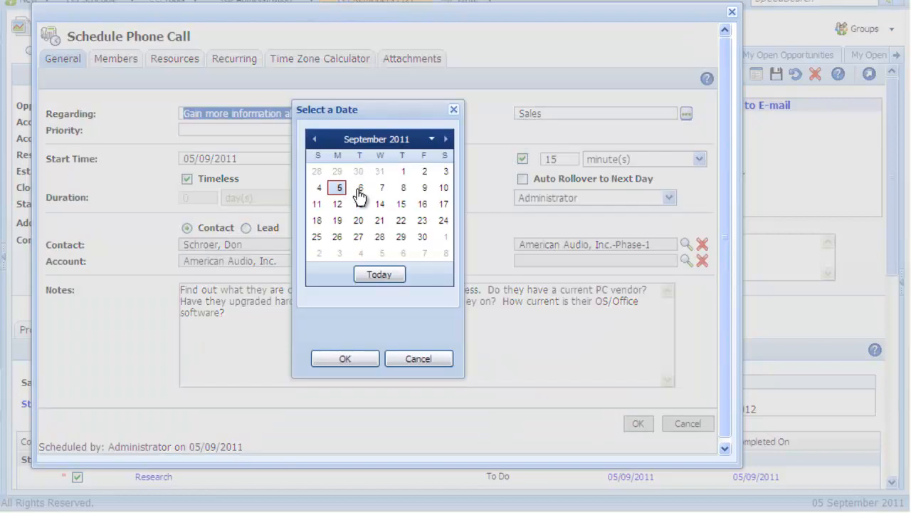
click(361, 189)
click(346, 360)
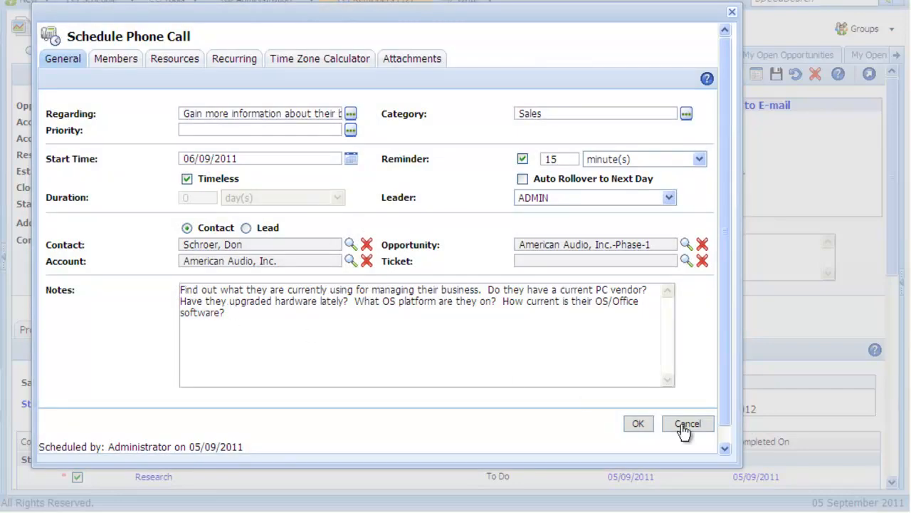
click(636, 424)
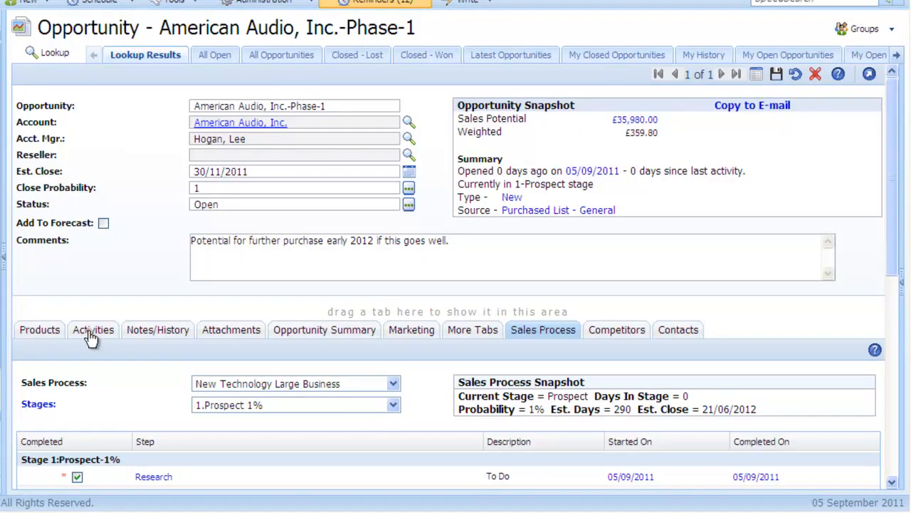
Complete the opportunity's scheduled phone call as scheduled, adding "Good call" above the existing notes.
drag(90, 338, 91, 334)
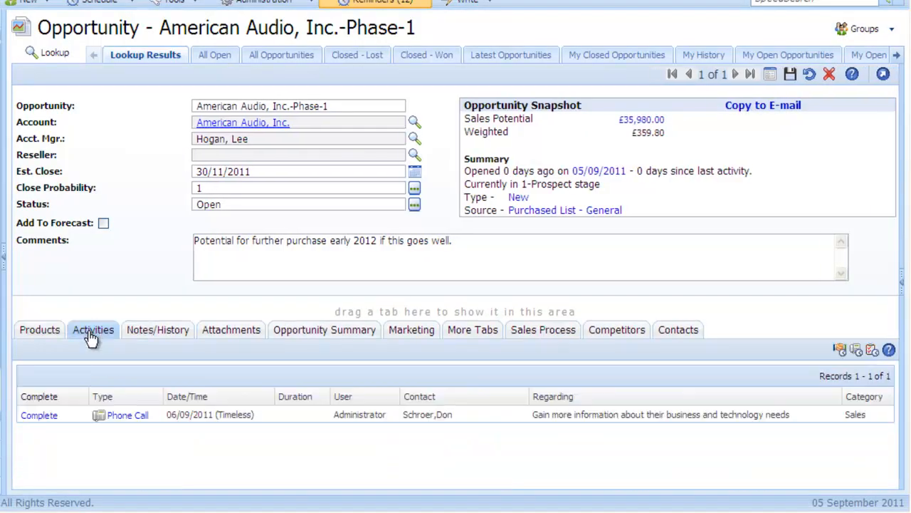
click(41, 419)
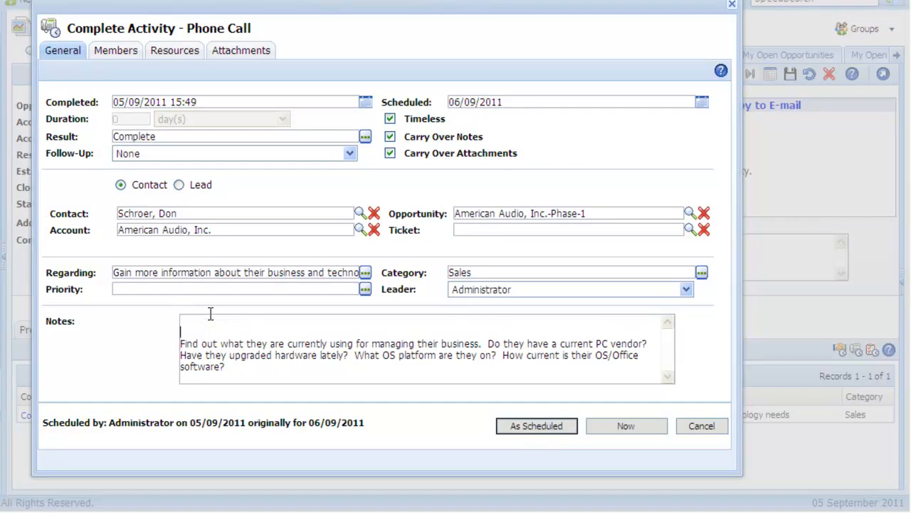
text(Good call)
click(536, 427)
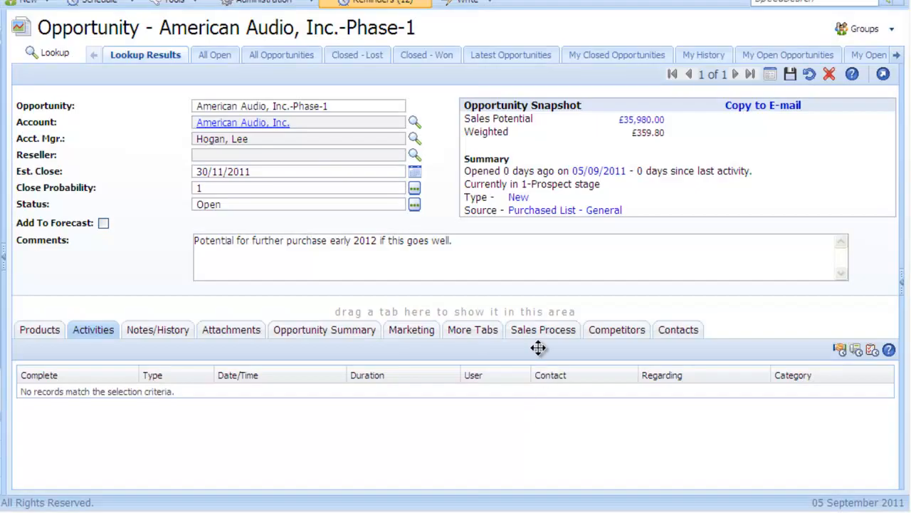
Mark the Stage 1 Initial Call step as completed in the sales process and check the opportunity's close probability.
click(536, 335)
drag(892, 255, 890, 379)
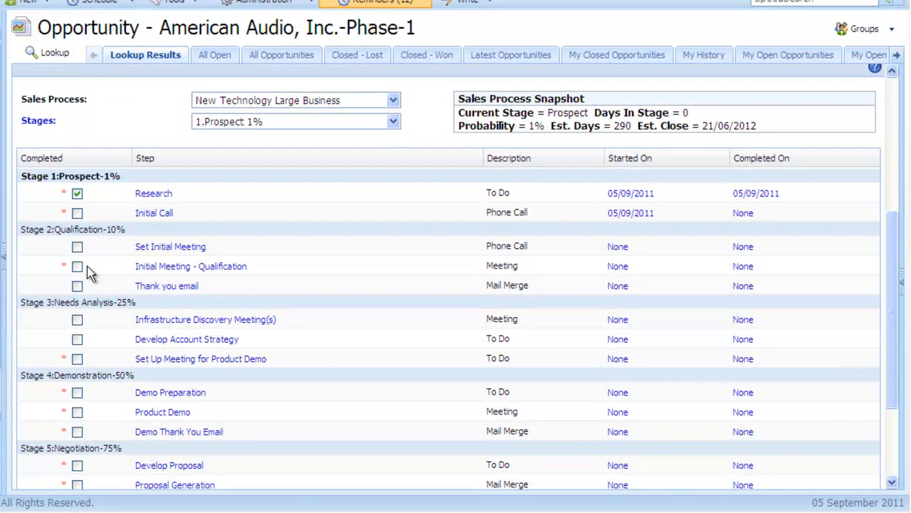
click(78, 213)
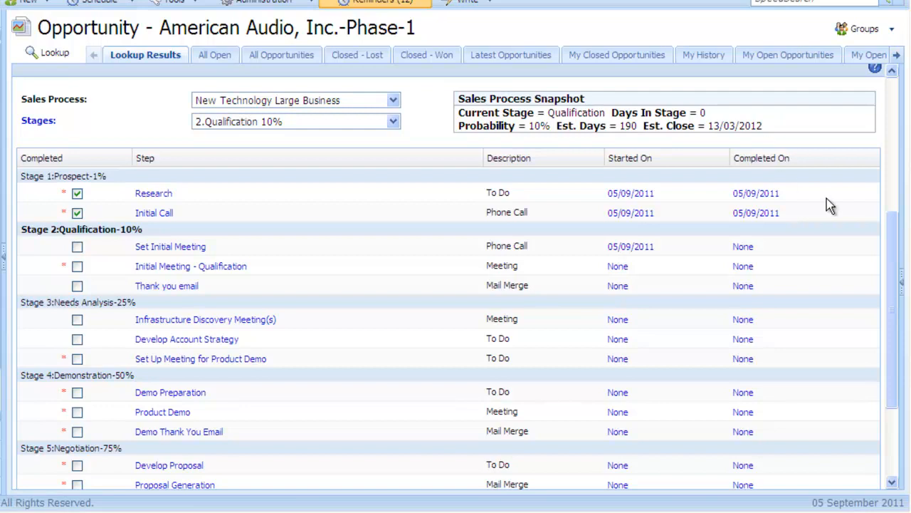
drag(893, 244, 895, 107)
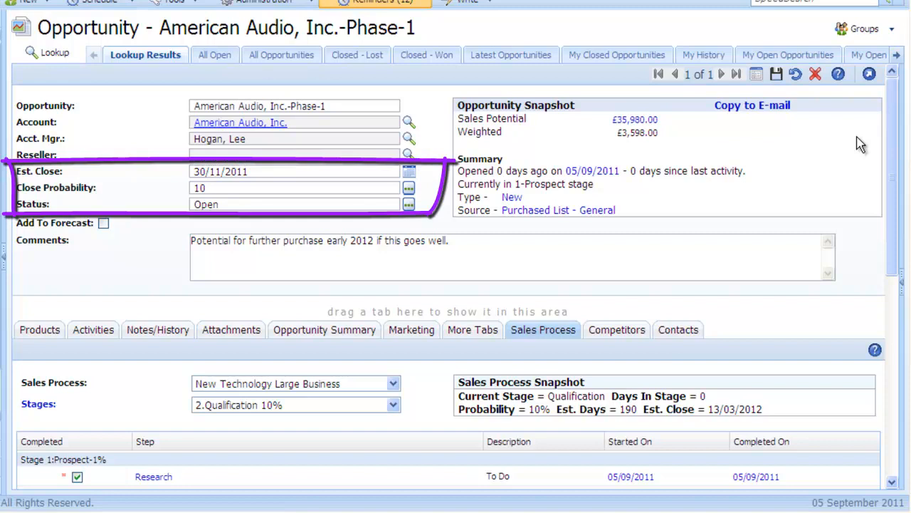
Mark the Stage 2 steps Set Initial Meeting, Initial Meeting - Qualification and Thank you email as completed, and review the opportunity details.
drag(895, 143, 895, 270)
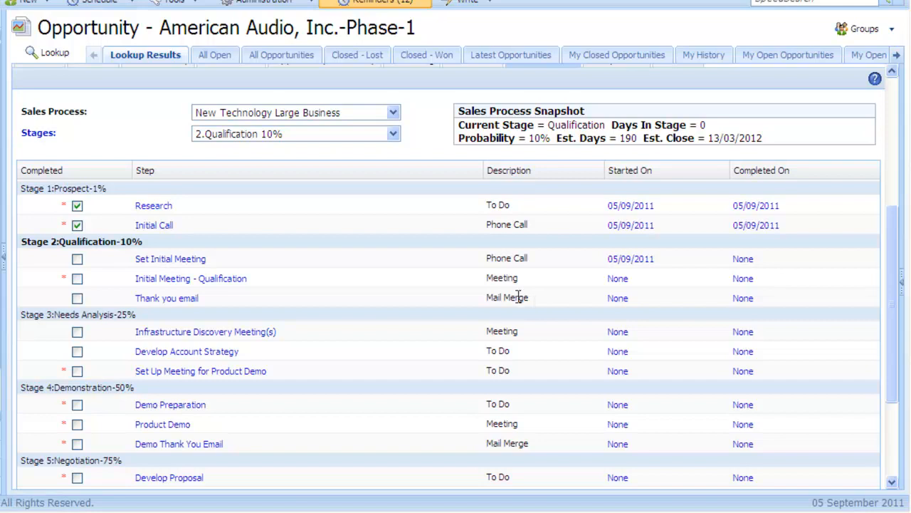
click(79, 261)
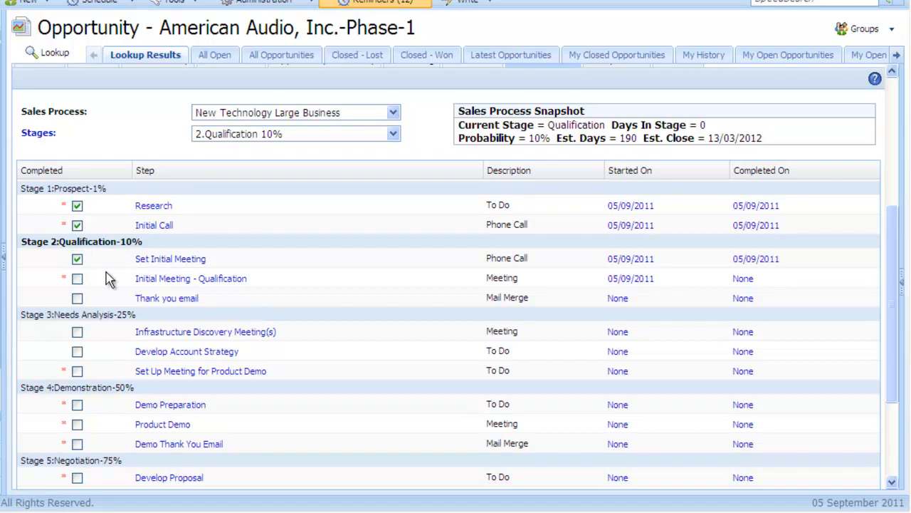
click(77, 279)
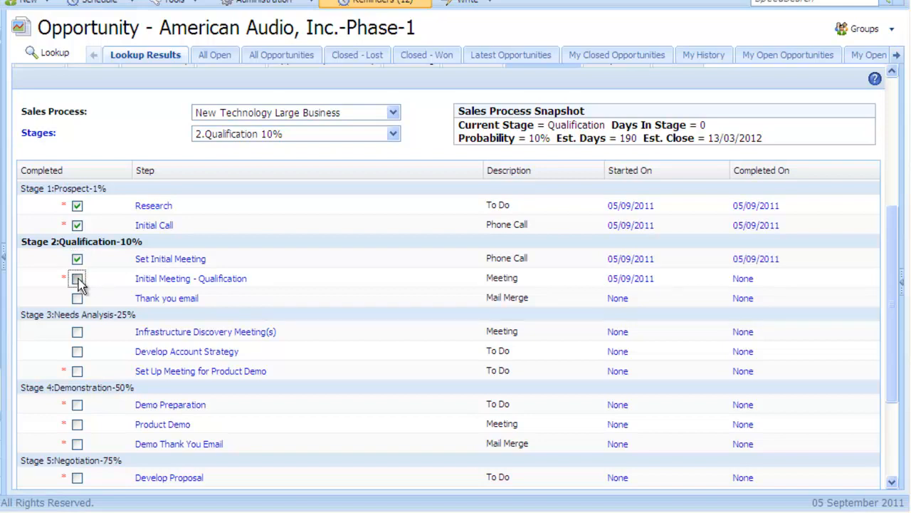
click(78, 299)
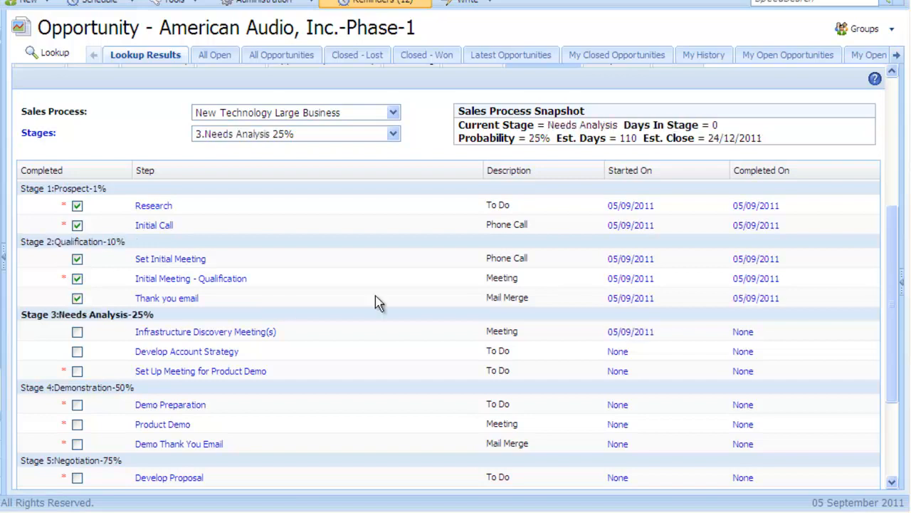
drag(895, 272, 890, 156)
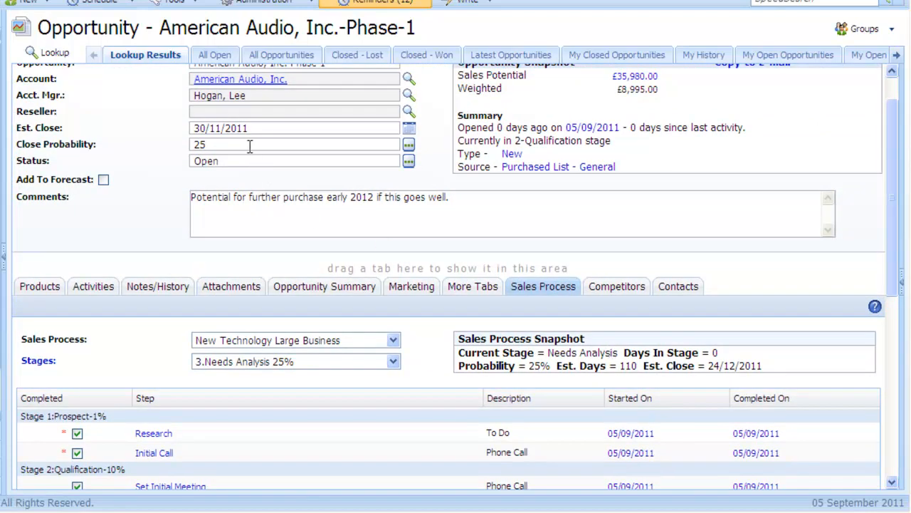
drag(895, 139, 895, 99)
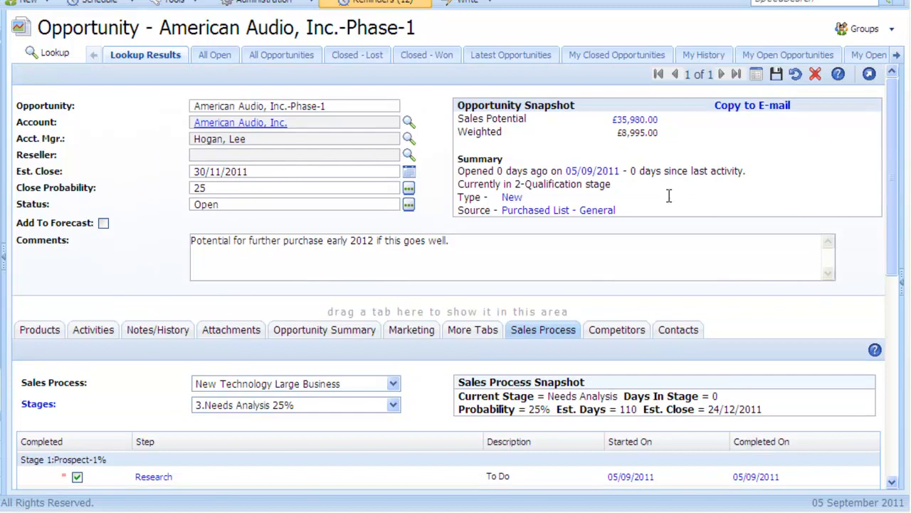